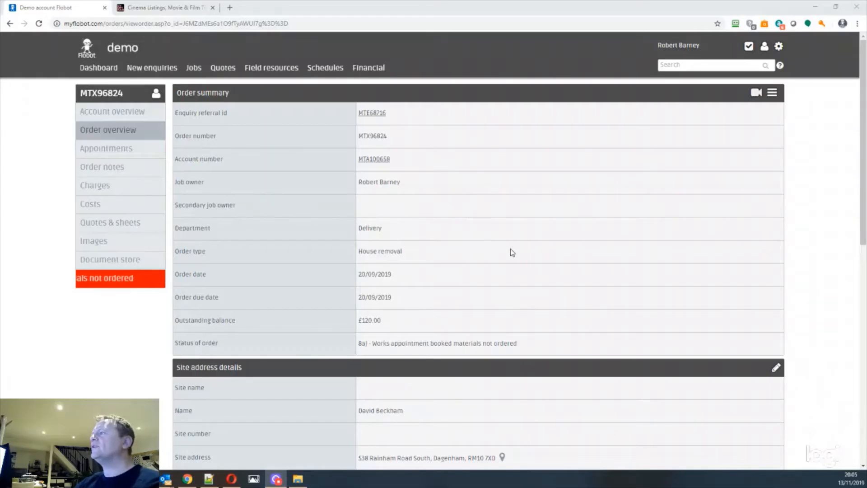
# Review the order overview, open the order's appointments and begin adding a new one on the schedule calendar.
pyautogui.scroll(-8, 533, 265)
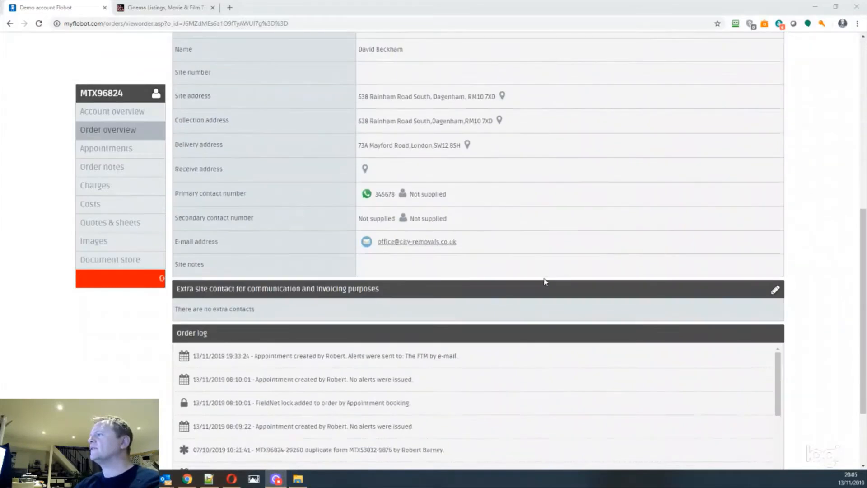
pyautogui.scroll(3, 545, 282)
pyautogui.scroll(5, 546, 281)
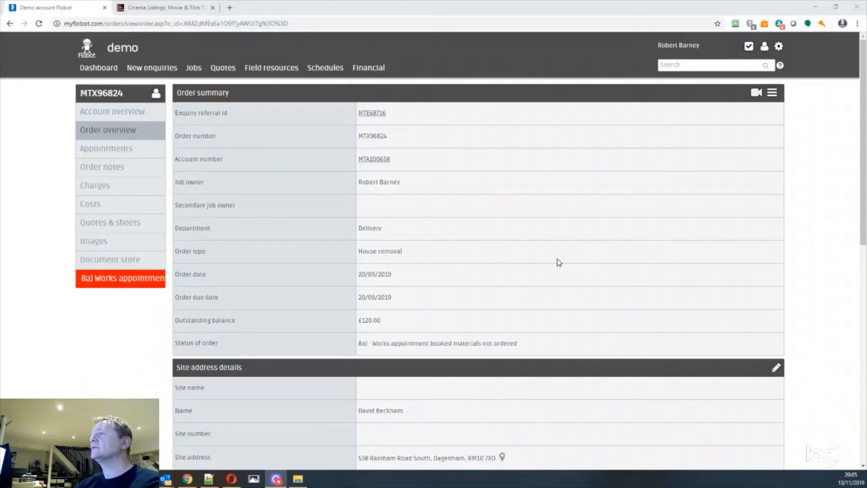
pyautogui.click(113, 152)
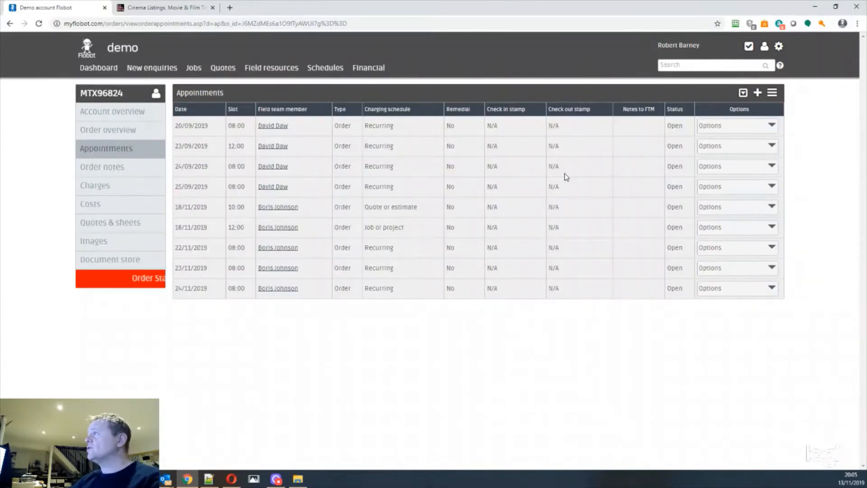
pyautogui.click(758, 94)
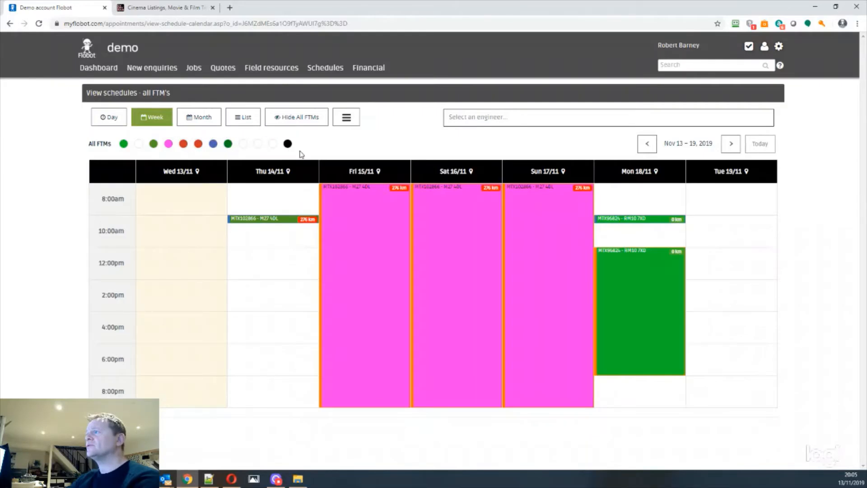
# Show the calendar of the first listed engineer and advance it to the week of Nov 20 – 26, 2019.
pyautogui.click(475, 117)
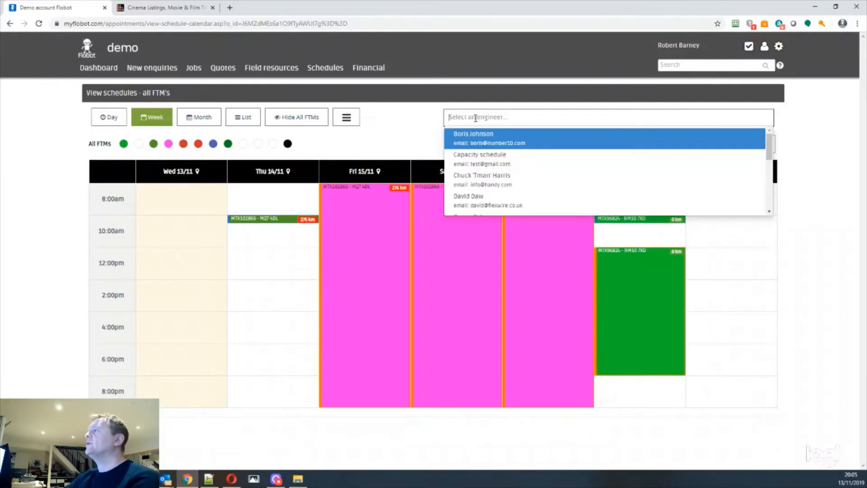
pyautogui.click(477, 140)
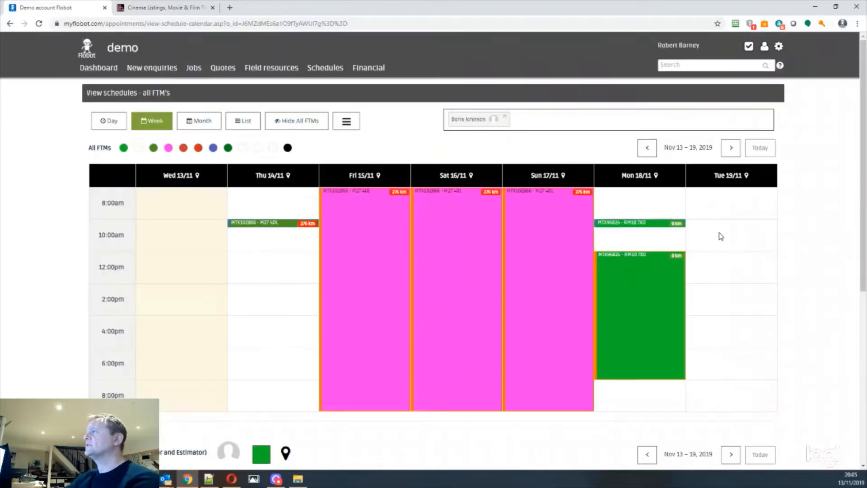
pyautogui.scroll(-6, 747, 257)
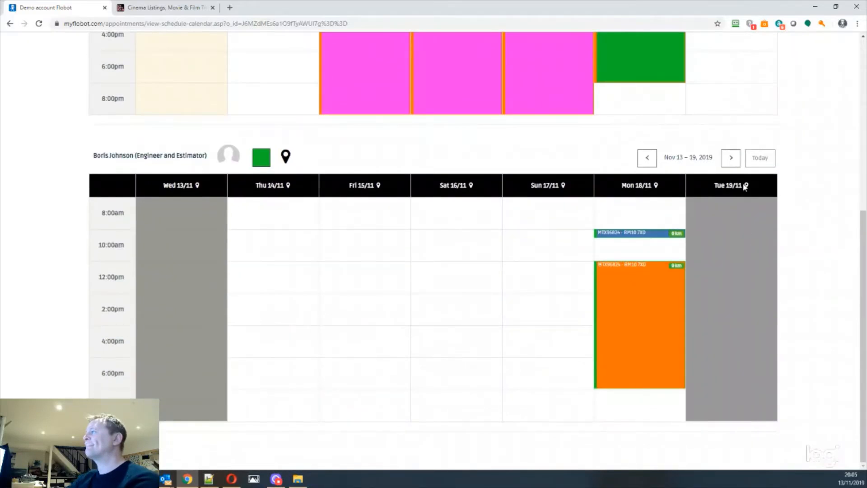
pyautogui.click(731, 158)
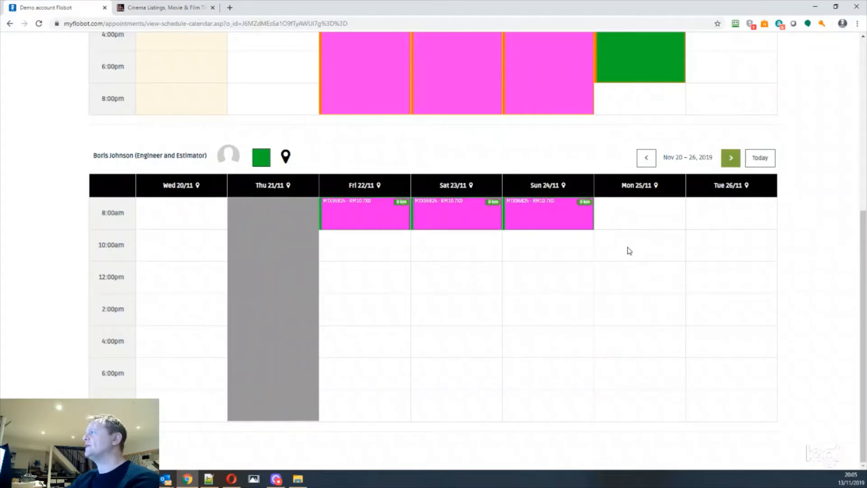
# Create a Quote or estimate appointment in the engineer's 10:00 slot on Monday 25/11/2019.
pyautogui.click(629, 249)
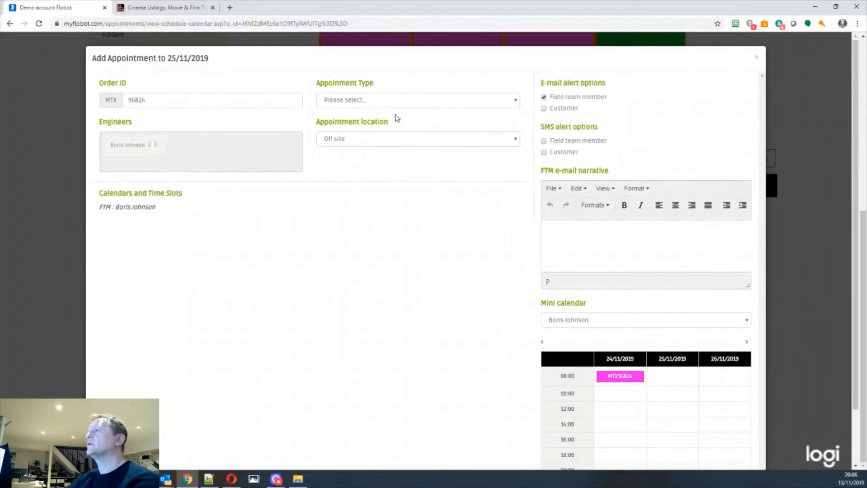
pyautogui.click(340, 100)
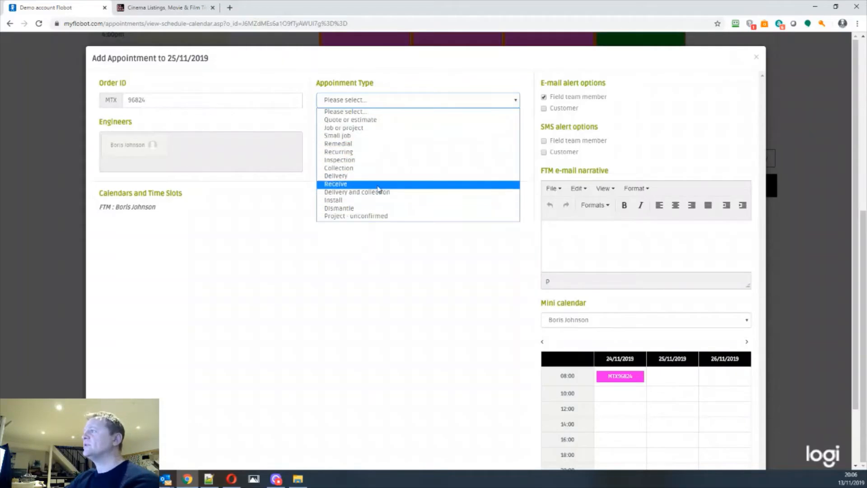
pyautogui.click(370, 123)
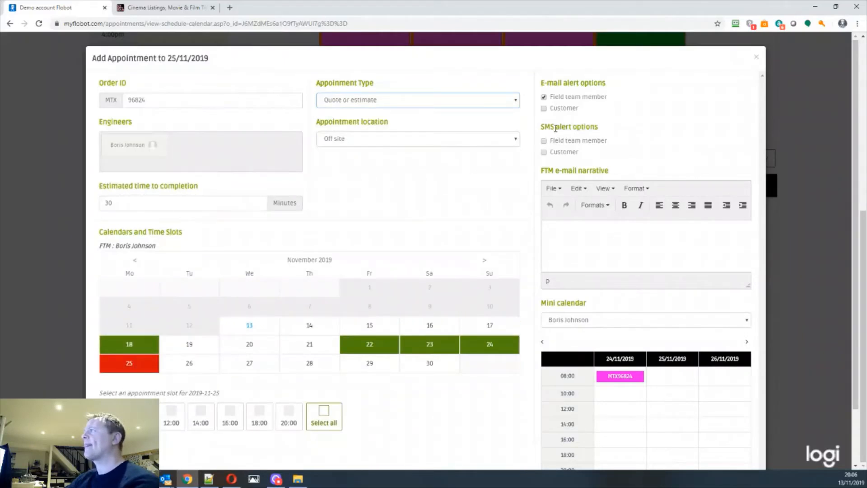
# Enable e-mail and SMS alerts for both field team member and customer, with the FTM e-mail narrative "Beware of the nasty dog.".
pyautogui.click(544, 97)
pyautogui.click(544, 97)
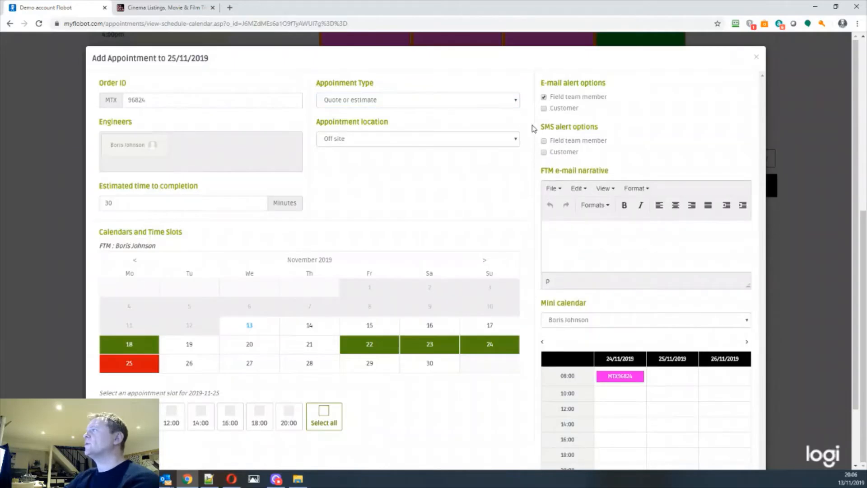
pyautogui.click(544, 141)
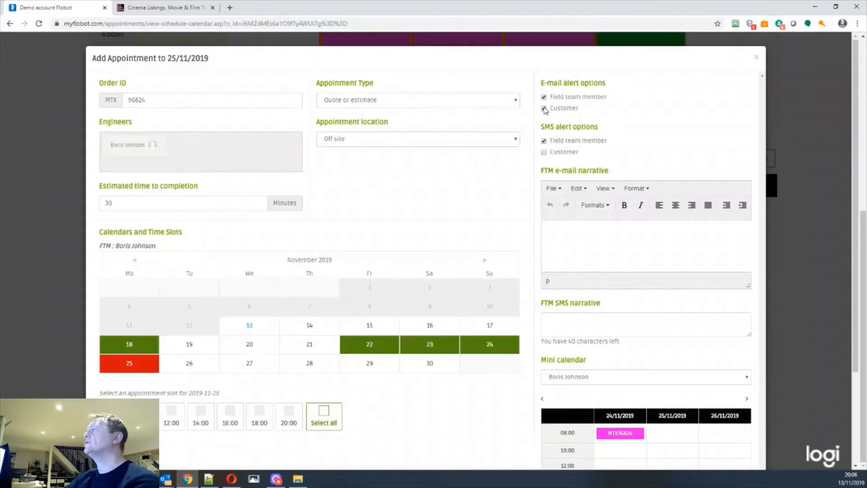
pyautogui.click(544, 153)
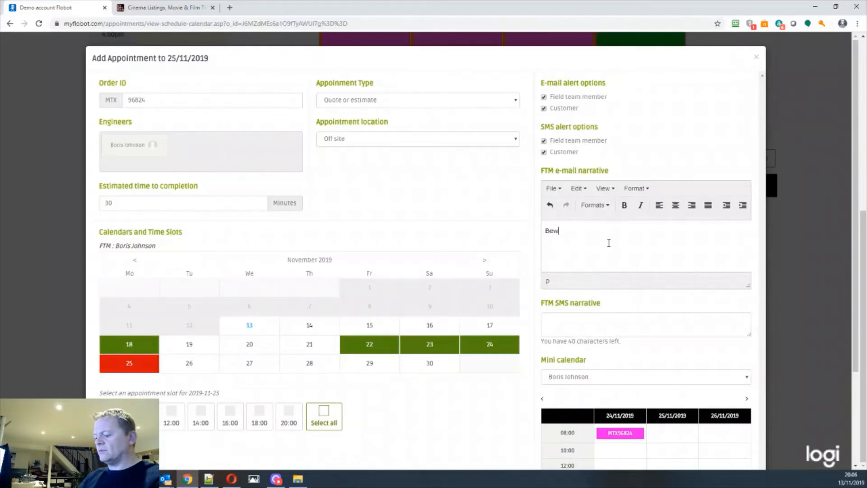
pyautogui.write('the nasty dog.')
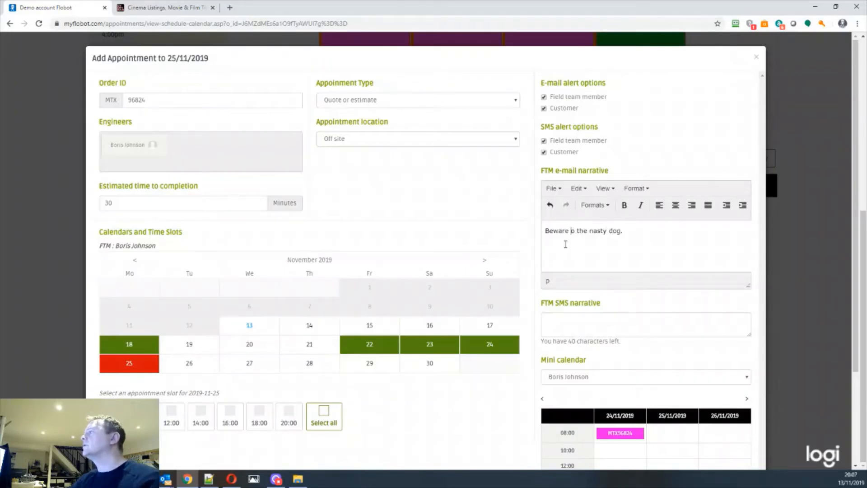
pyautogui.write('f')
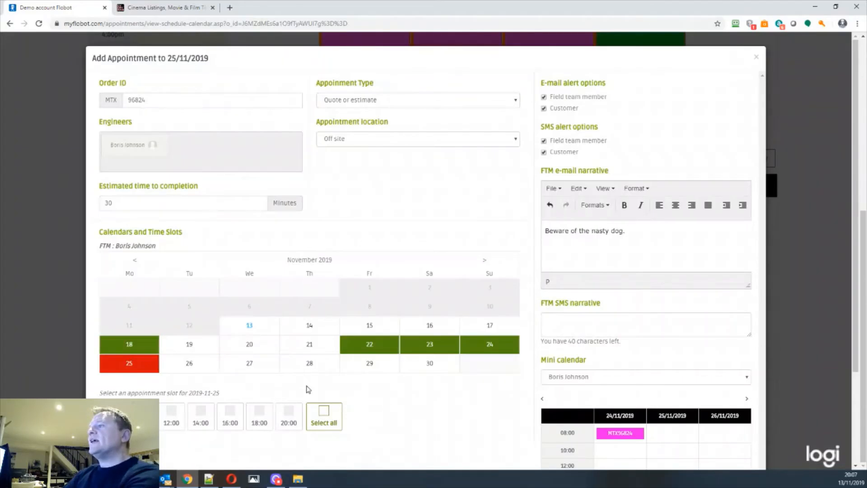
# Write "see email" as the FTM SMS narrative and submit the quote appointment.
pyautogui.scroll(-2, 445, 418)
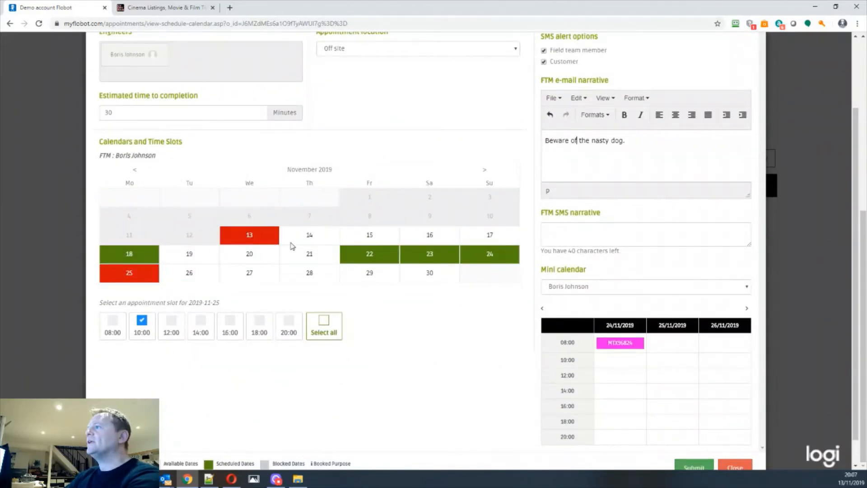
pyautogui.scroll(-1, 446, 373)
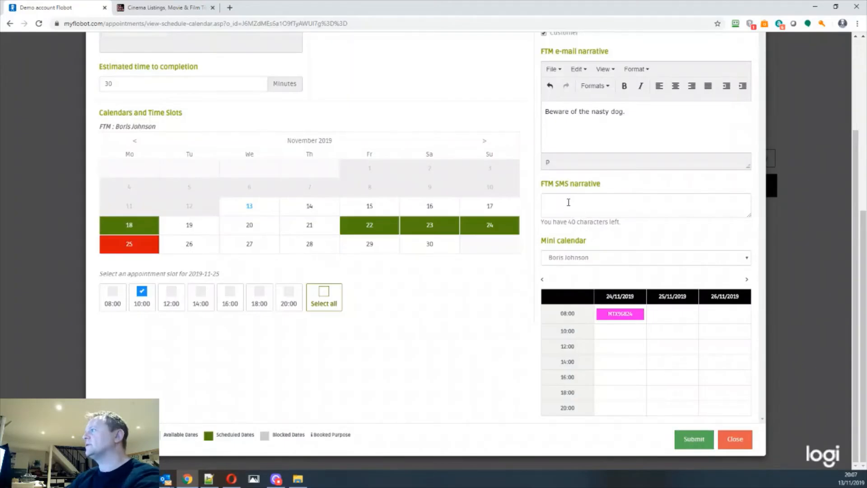
pyautogui.click(548, 207)
pyautogui.write('see ')
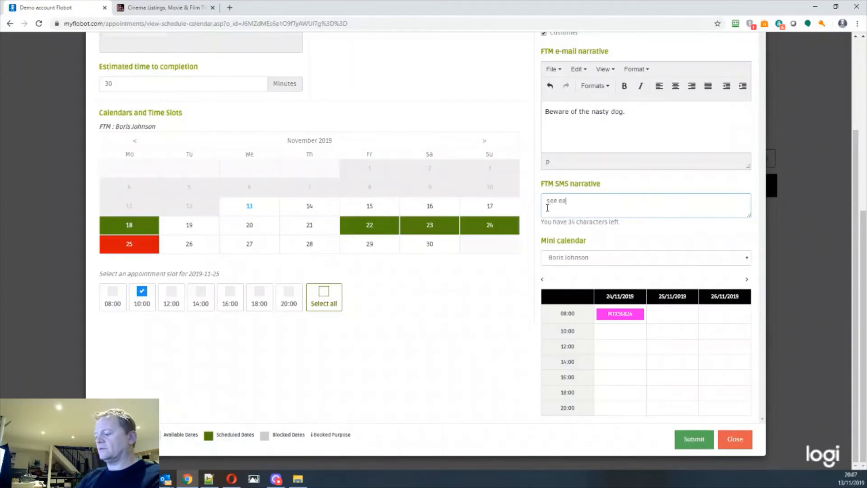
pyautogui.write('eemail')
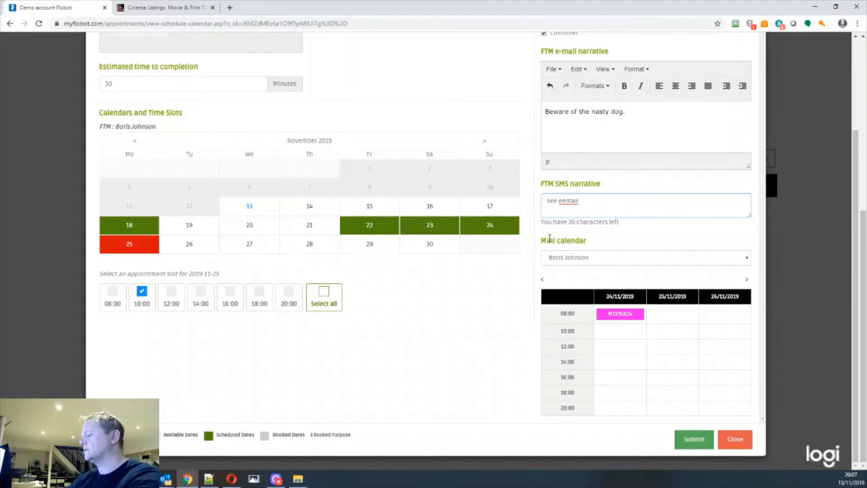
pyautogui.press('BackSpace')
pyautogui.click(695, 442)
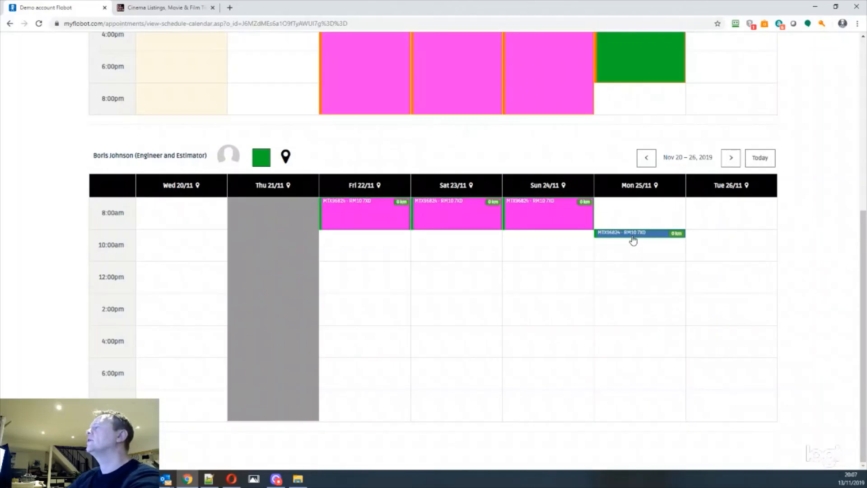
# Start a second appointment on 25/11/2019 as Job or project, and turn off the field team member e-mail alert.
pyautogui.click(625, 275)
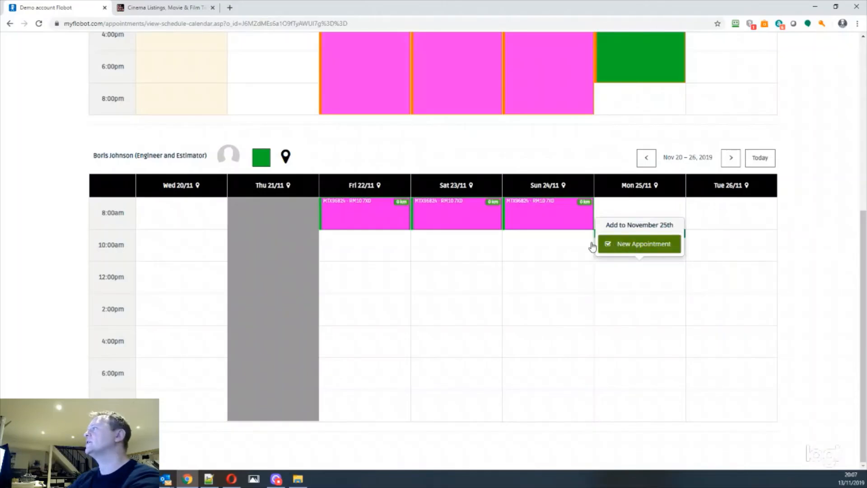
pyautogui.click(603, 244)
pyautogui.click(371, 103)
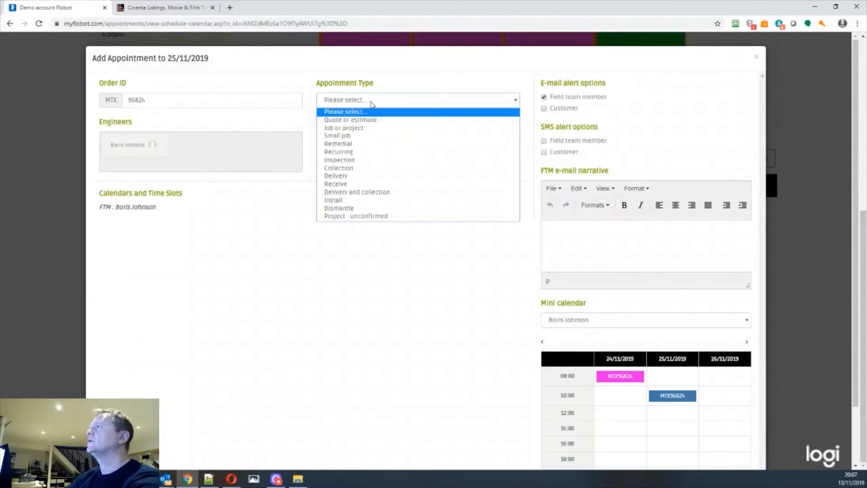
pyautogui.click(361, 131)
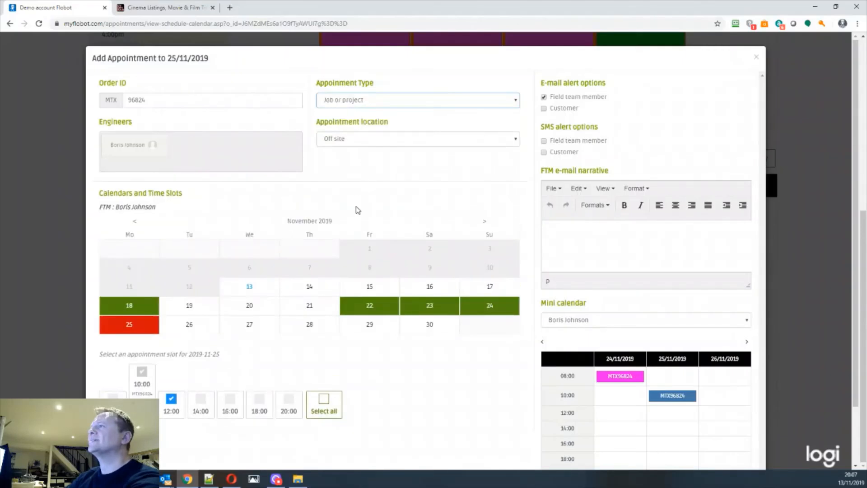
pyautogui.click(545, 98)
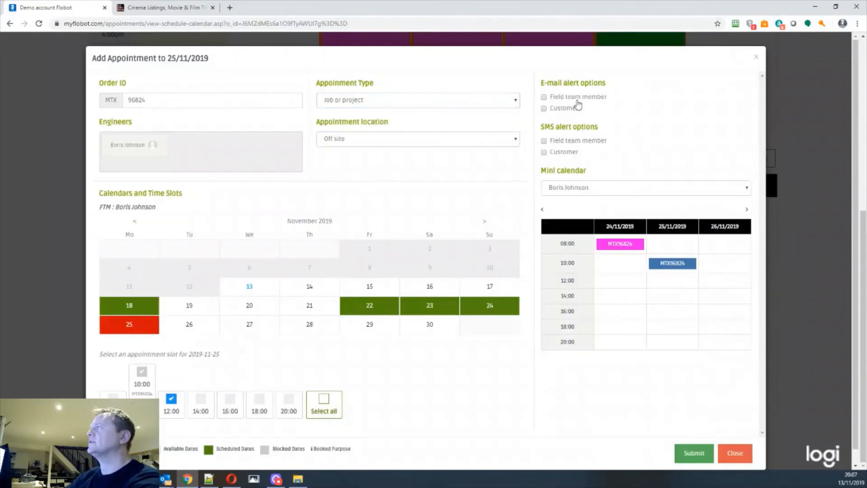
# Extend the job appointment by adding the 14:00, 16:00 and 18:00 slots.
pyautogui.scroll(-1, 419, 420)
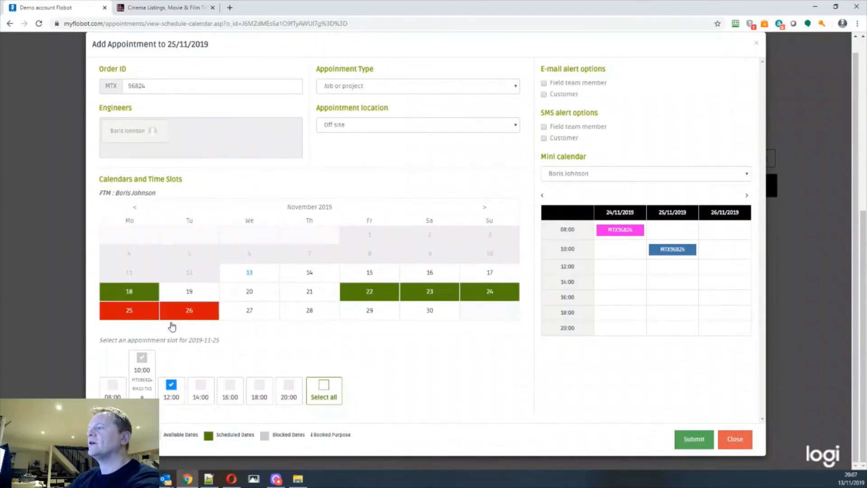
pyautogui.click(200, 385)
pyautogui.click(228, 386)
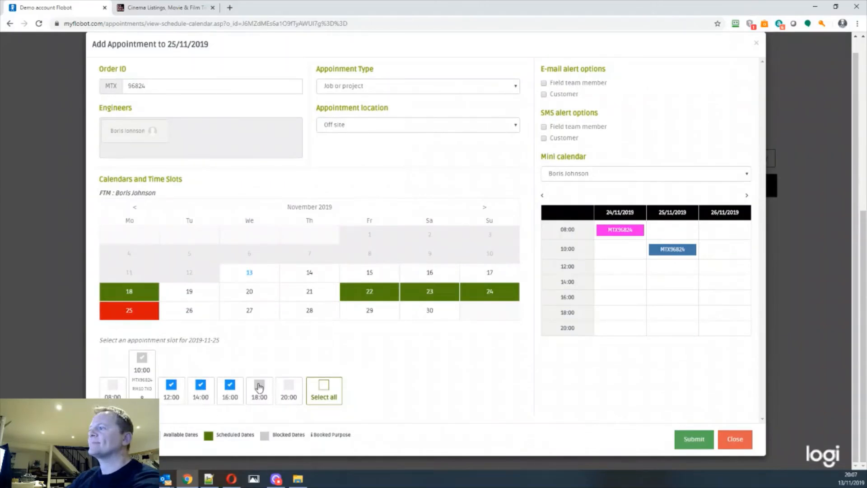
pyautogui.click(260, 385)
# Enable the customer's e-mail and SMS alerts for the job appointment and submit it.
pyautogui.scroll(1, 472, 396)
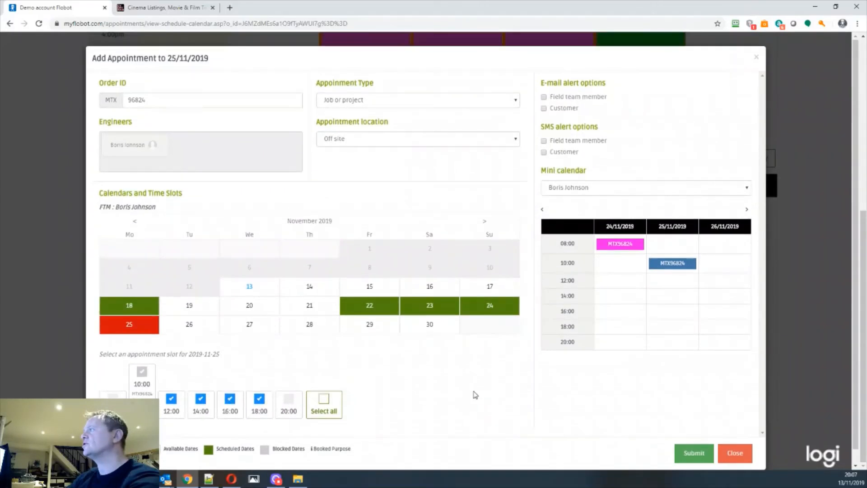
pyautogui.scroll(-1, 475, 394)
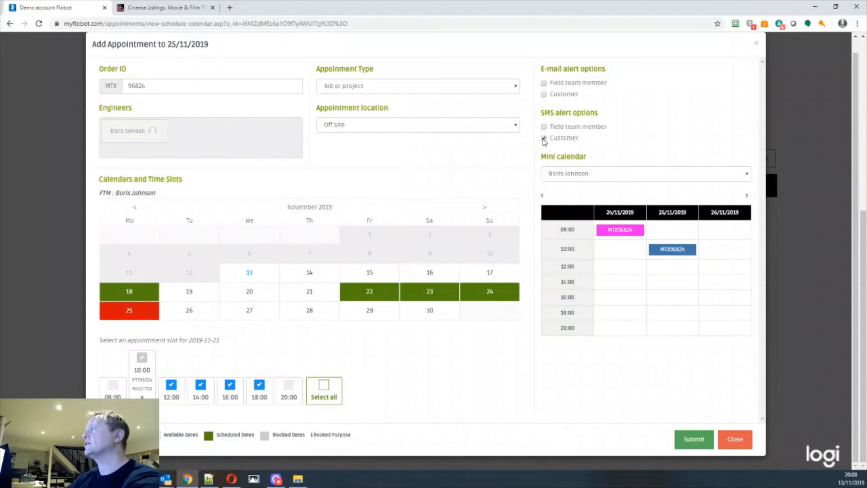
pyautogui.click(545, 94)
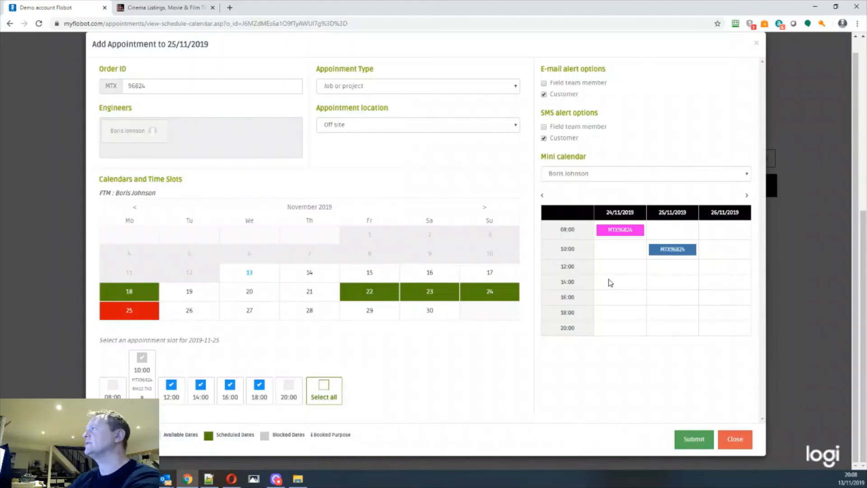
pyautogui.click(692, 441)
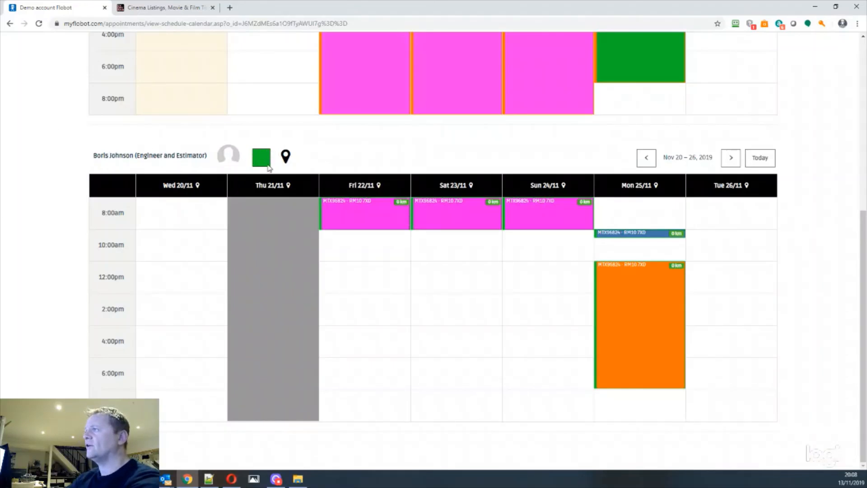
# Compare the colour coding of bookings in the all-FTMs schedule with those in the engineer's own calendar.
pyautogui.scroll(6, 538, 130)
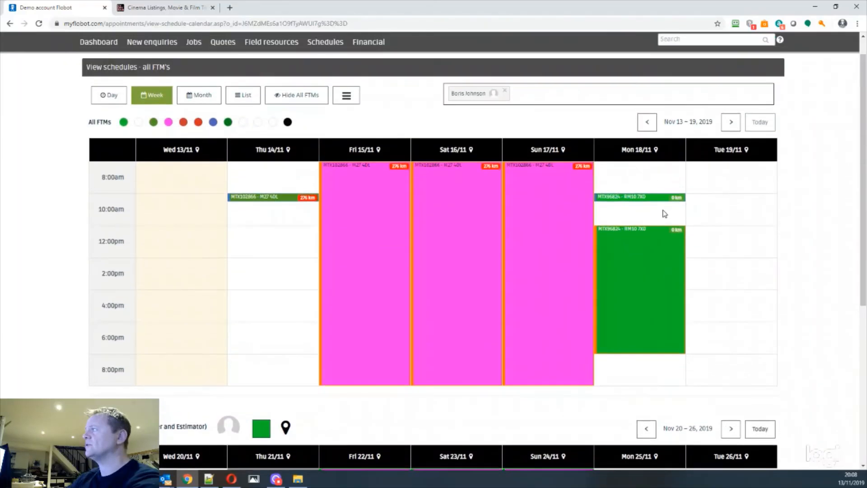
pyautogui.scroll(-4, 696, 229)
pyautogui.scroll(2, 647, 135)
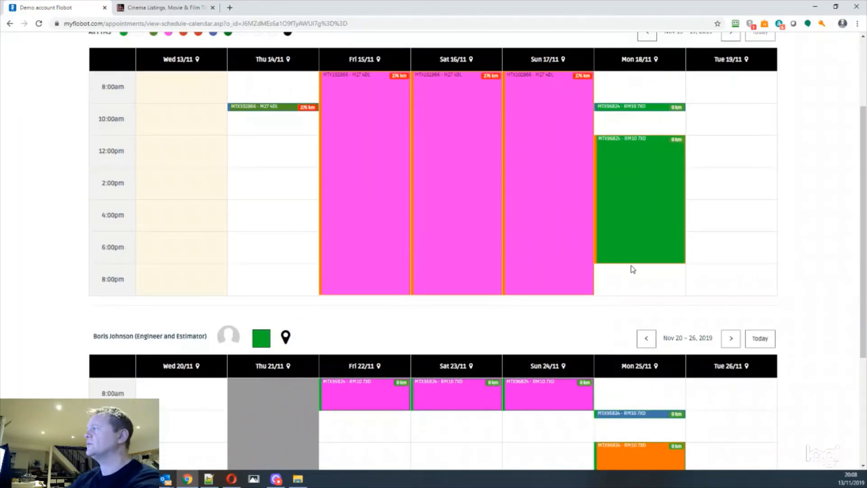
pyautogui.scroll(-4, 633, 269)
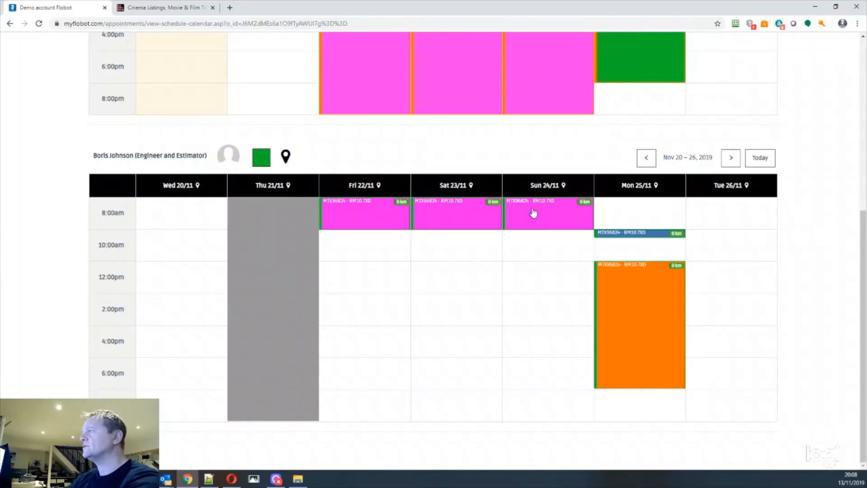
pyautogui.scroll(5, 539, 226)
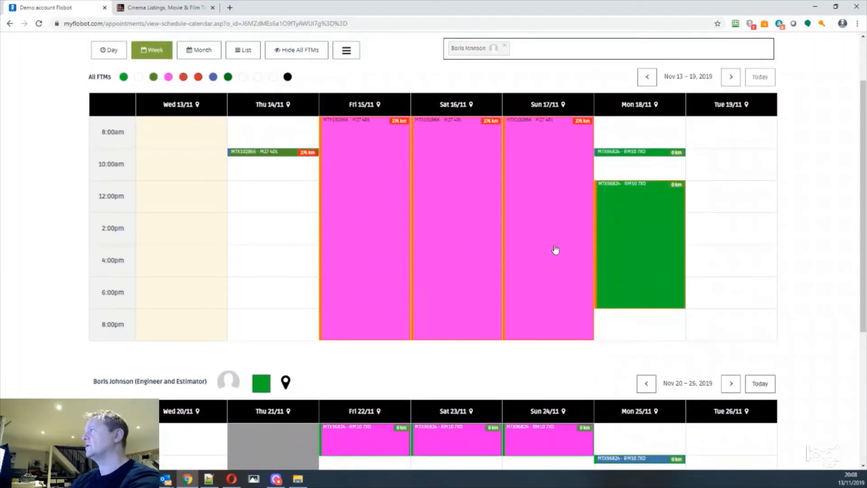
pyautogui.scroll(-5, 555, 250)
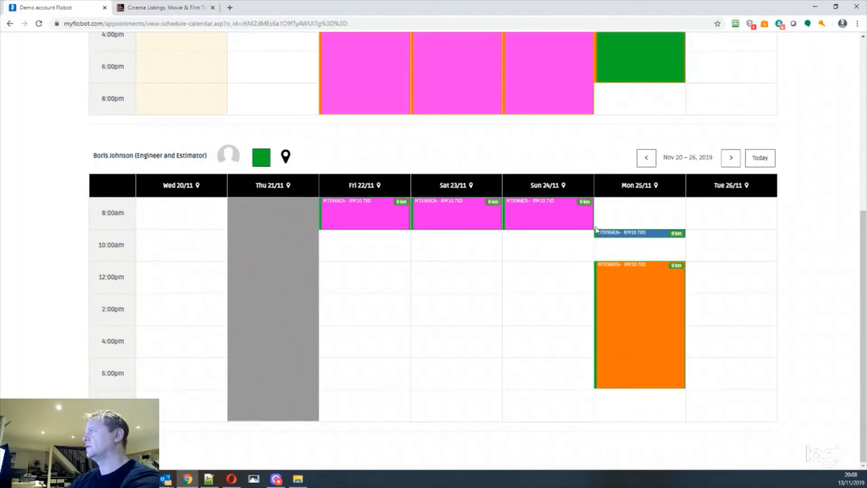
pyautogui.scroll(6, 596, 230)
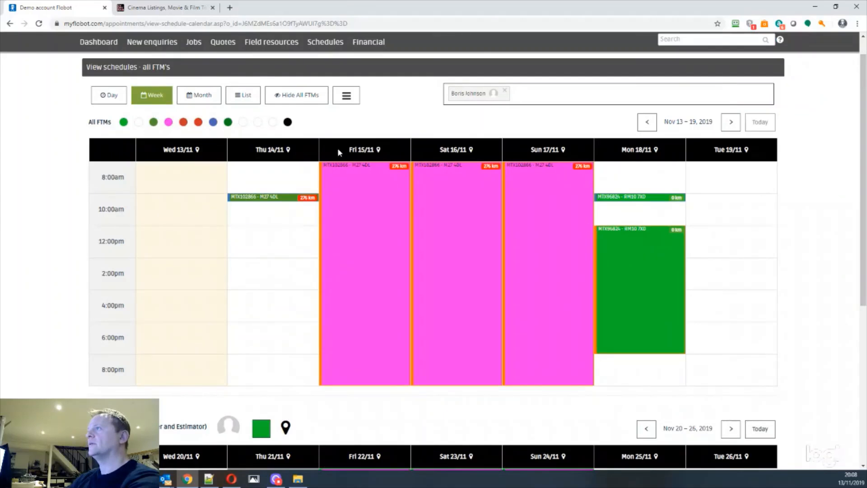
pyautogui.scroll(-6, 771, 289)
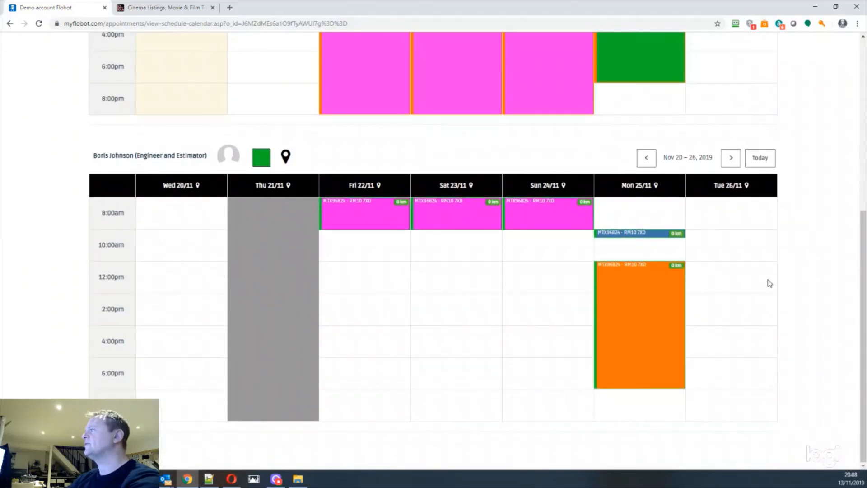
pyautogui.scroll(3, 767, 282)
pyautogui.scroll(2, 766, 278)
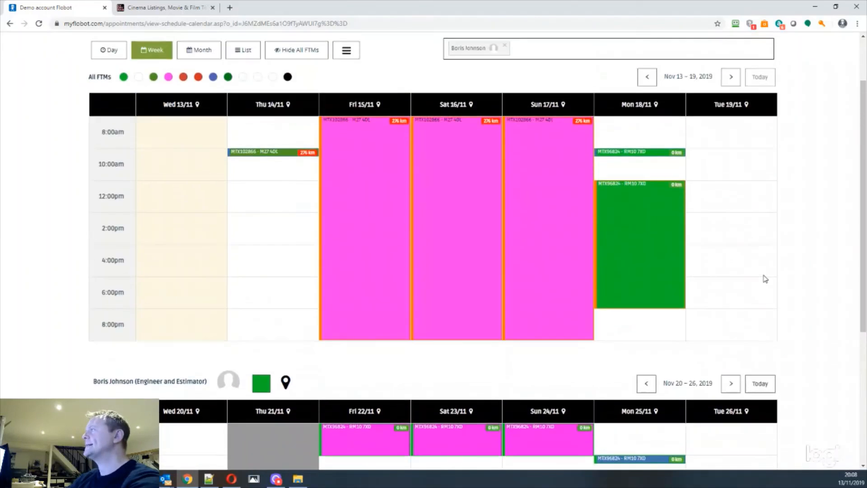
pyautogui.scroll(-4, 764, 278)
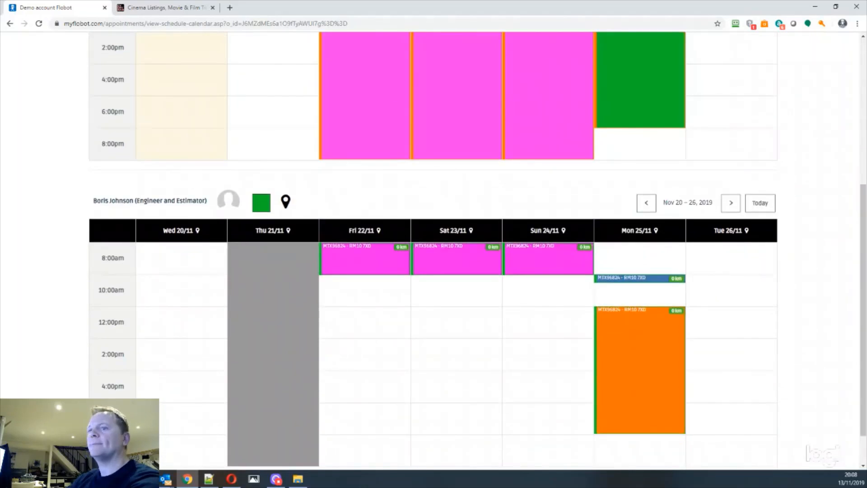